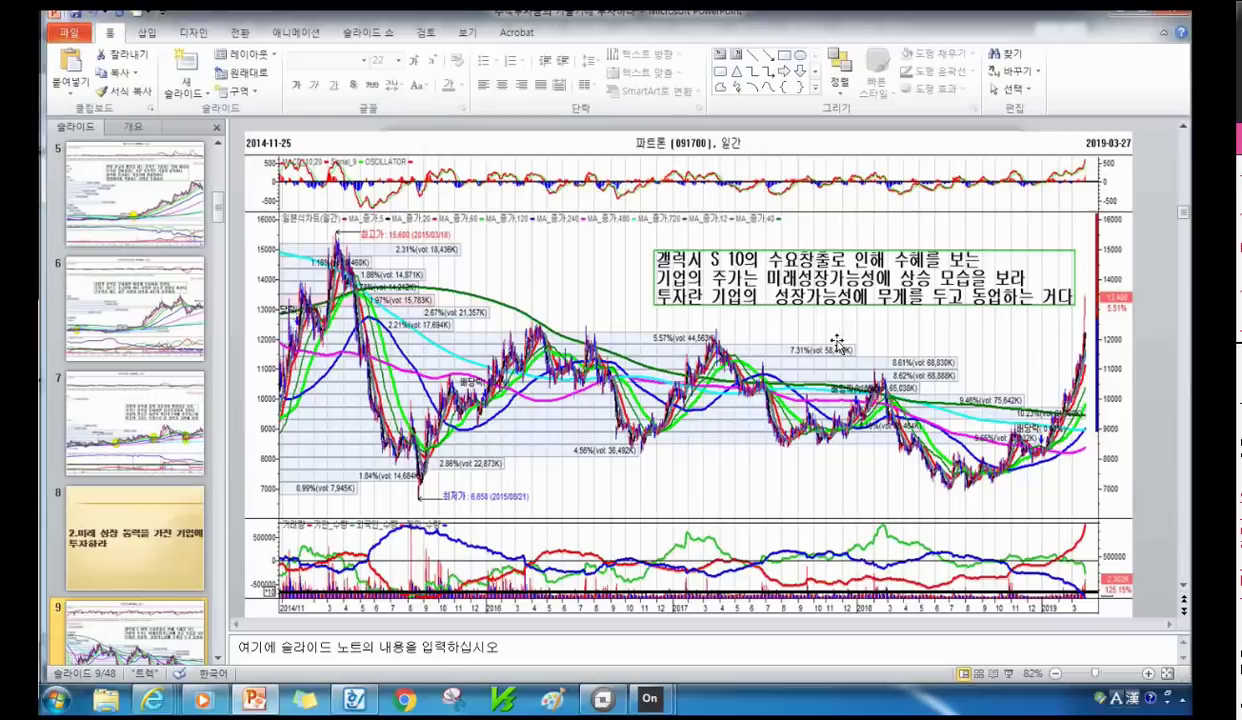
# - Switch to the stock trading program, load the daily chart for 파트론, and widen the displayed period to 418 bars
pyautogui.click(601, 716)
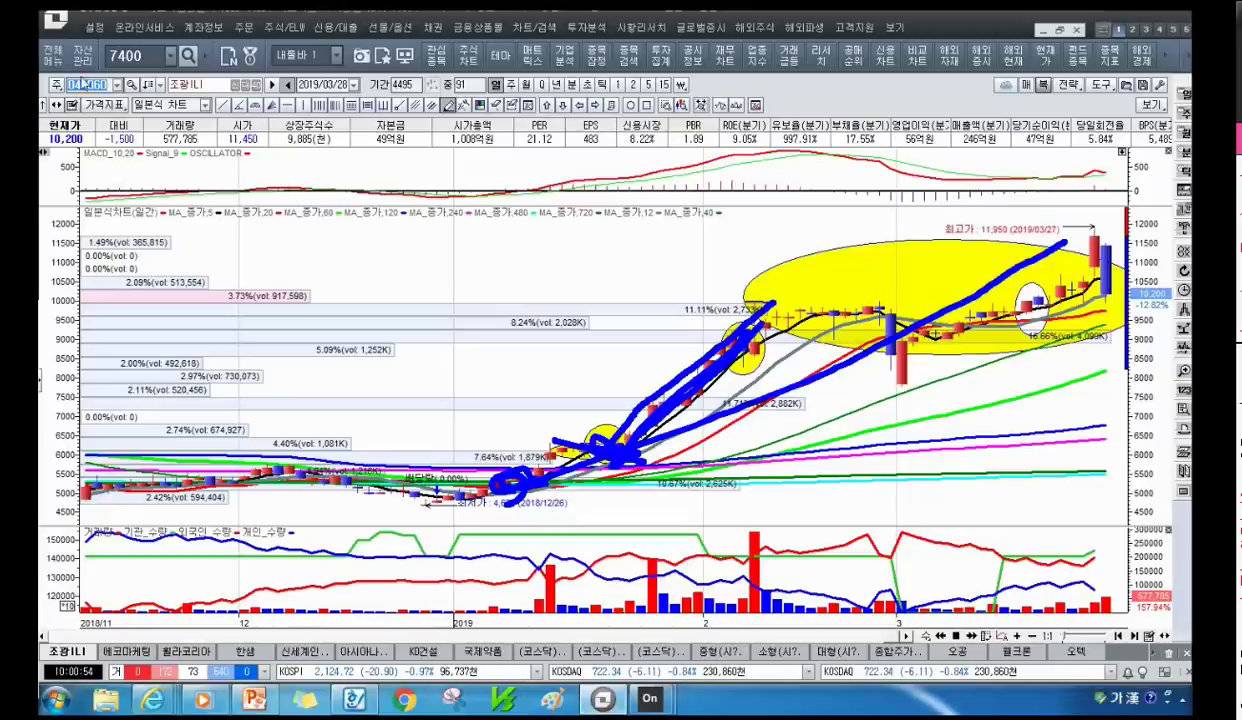
pyautogui.write('필')
pyautogui.write('파트론')
pyautogui.press('Return')
pyautogui.scroll(-3, 708, 278)
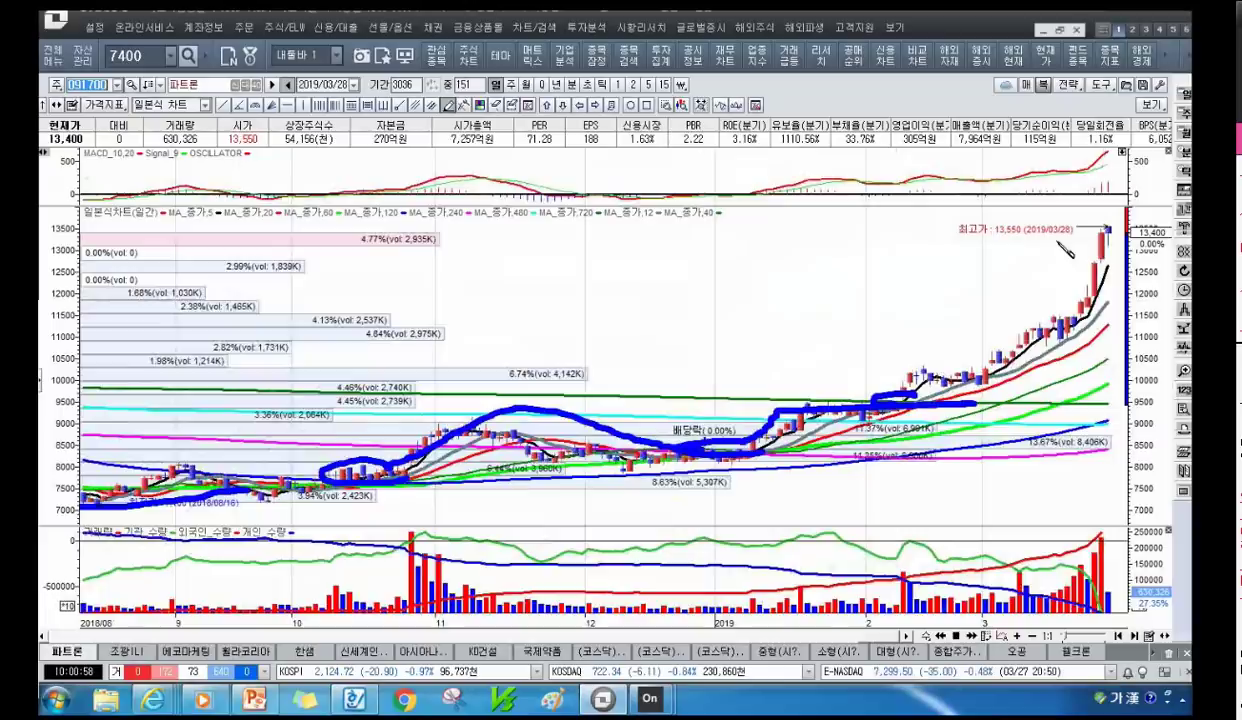
pyautogui.scroll(-5, 1030, 256)
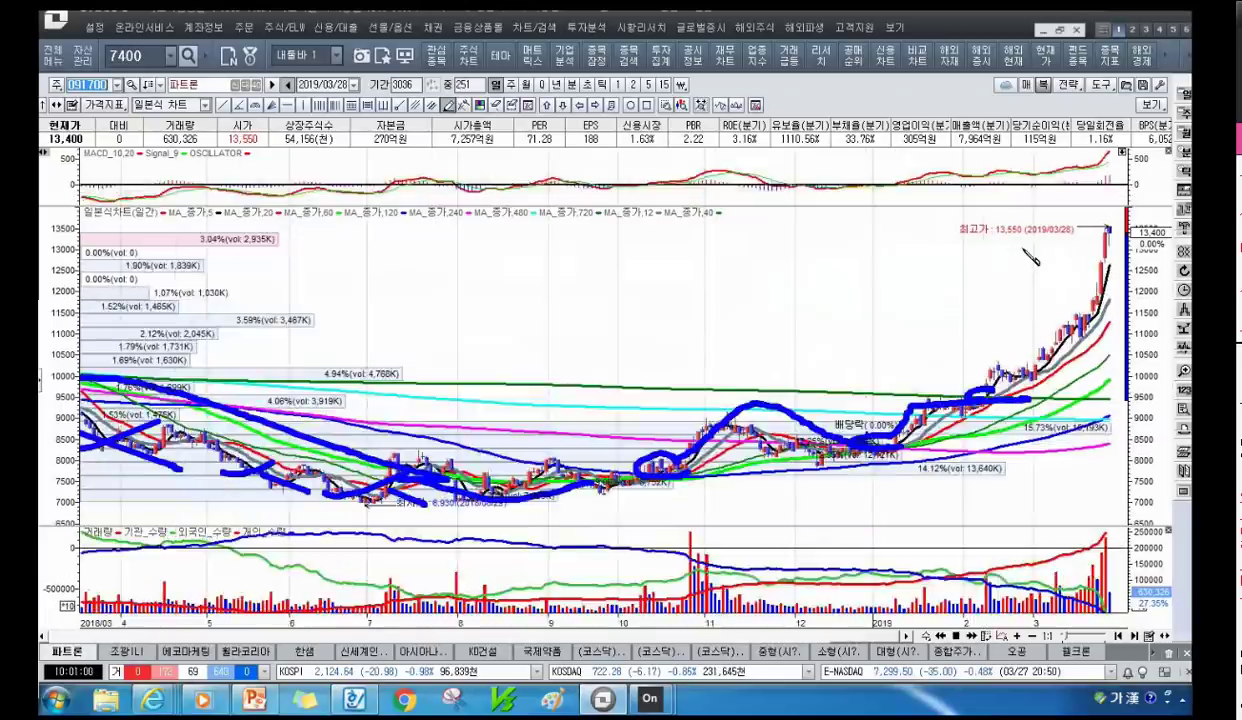
pyautogui.scroll(-8, 1030, 256)
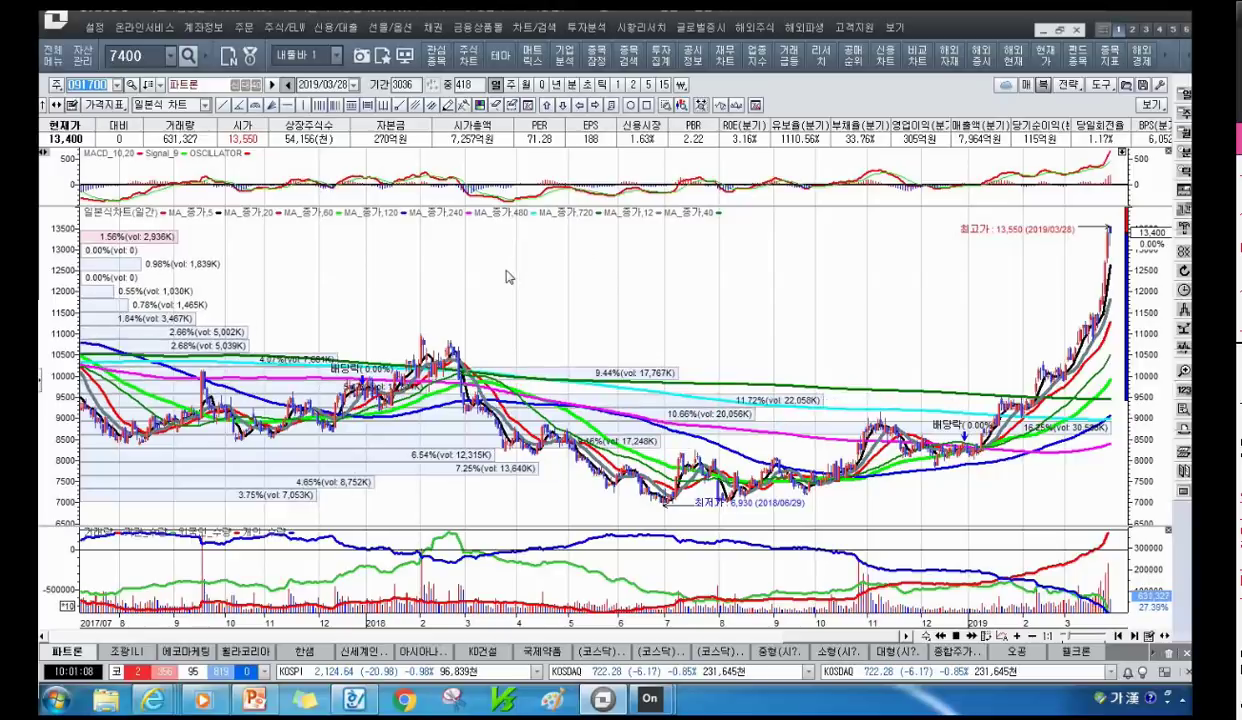
# - Open the company analysis for 파트론 and review its annual and quarterly Financial Summary
pyautogui.click(558, 60)
pyautogui.scroll(-3, 488, 355)
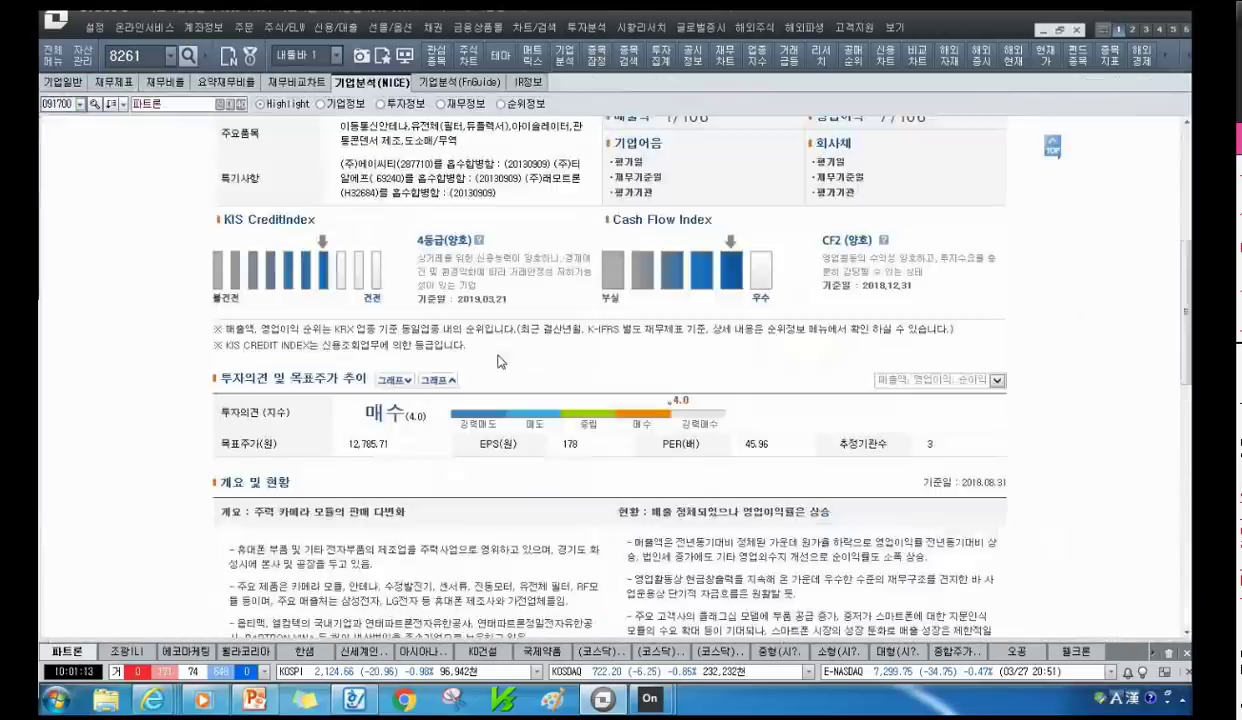
pyautogui.scroll(-5, 500, 362)
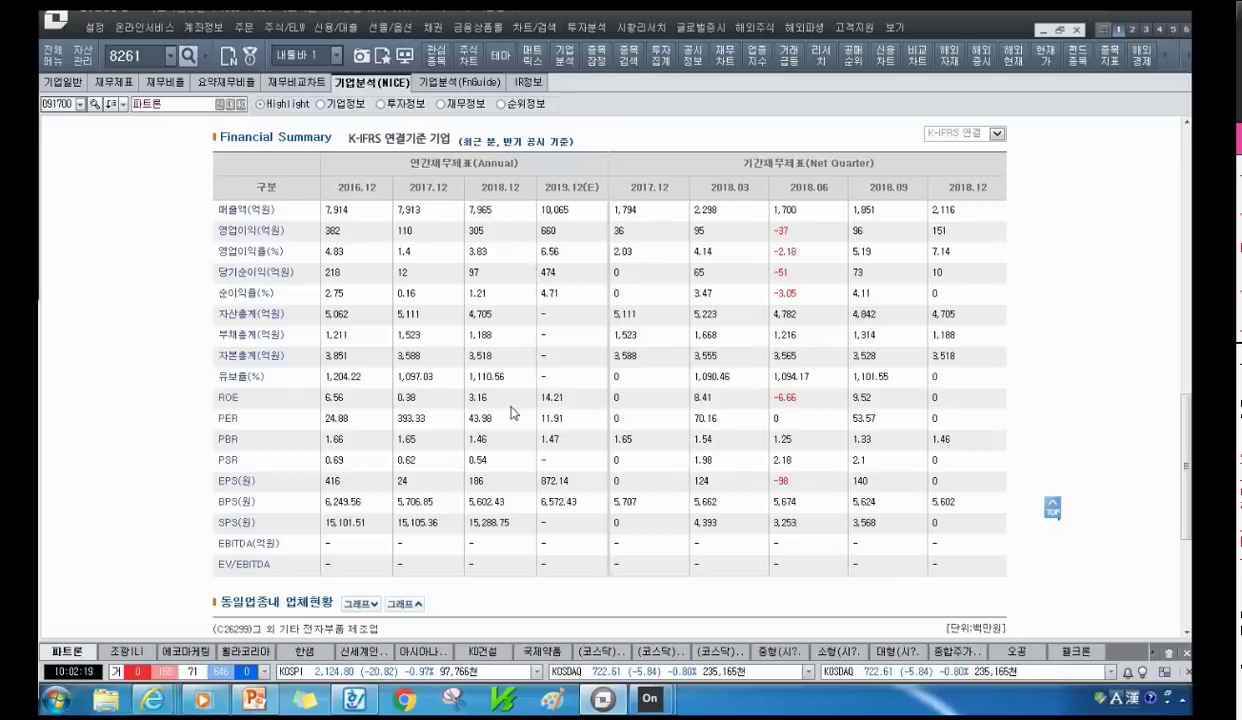
# - Return to the 파트론 price chart and examine the annotated trend with 251 bars displayed
pyautogui.click(473, 57)
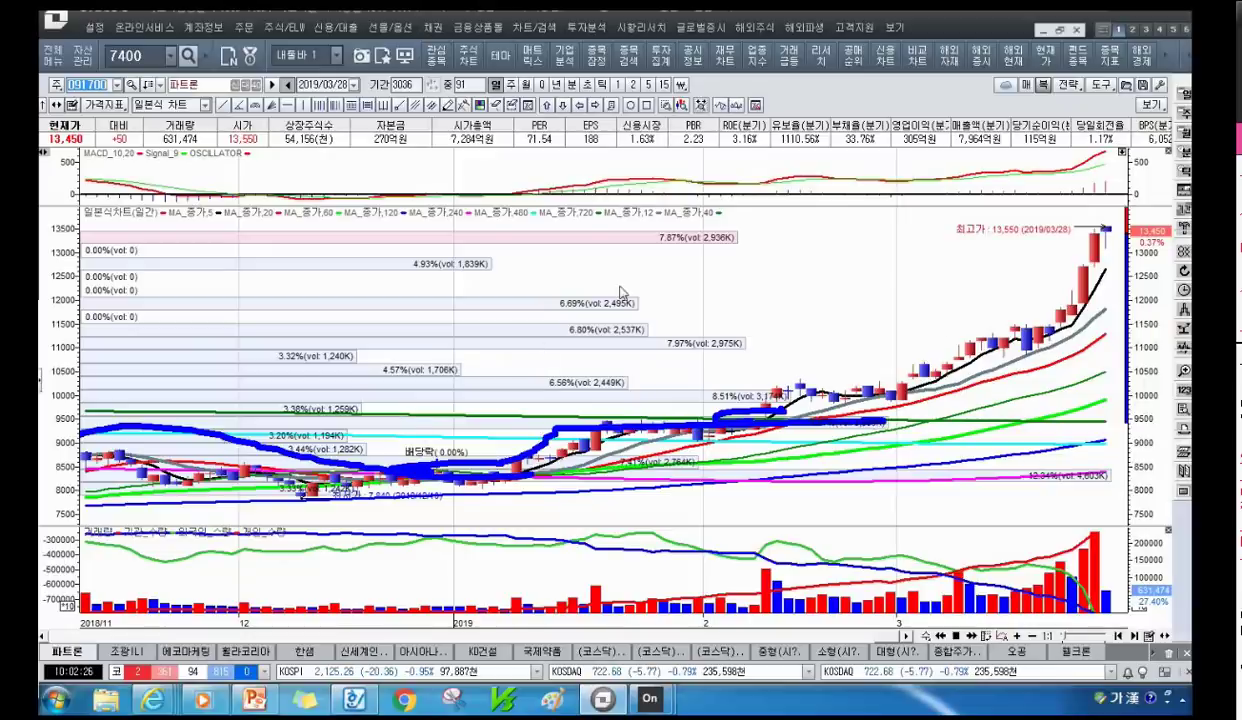
pyautogui.scroll(-3, 620, 292)
pyautogui.scroll(-3, 910, 450)
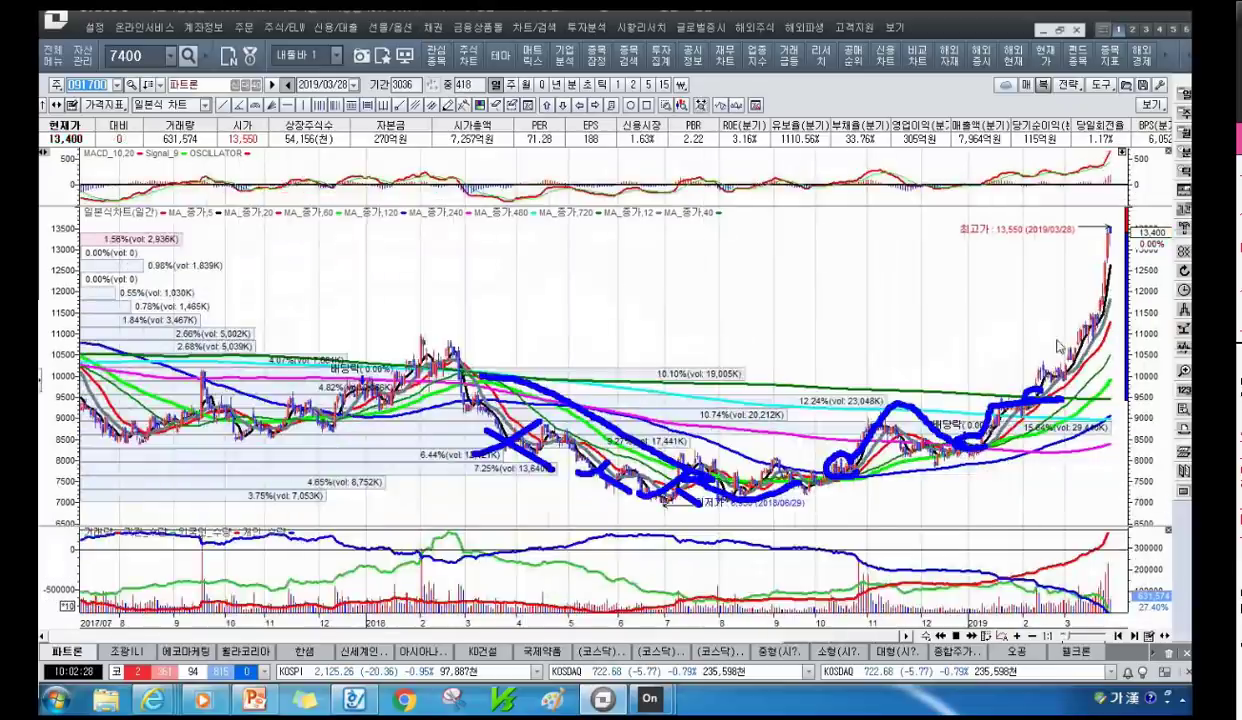
pyautogui.scroll(2, 1060, 345)
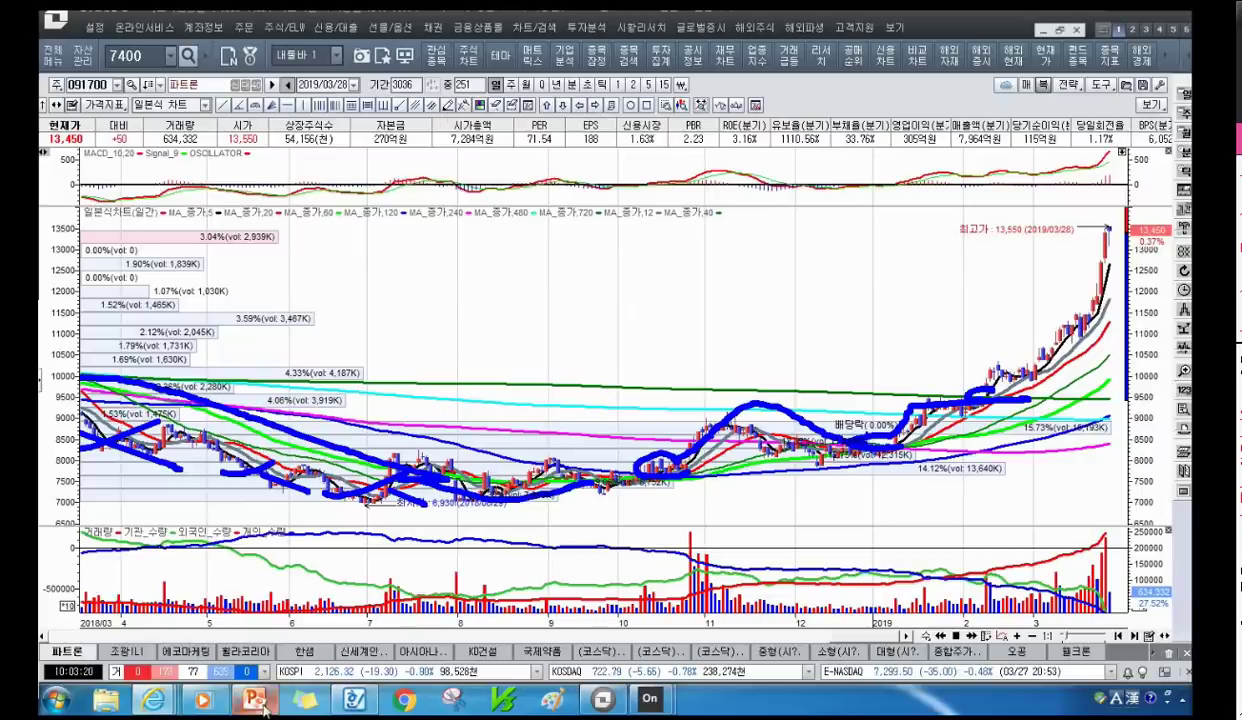
# - Switch to the PowerPoint presentation and shift the 파트론 chart picture on slide 9 slightly to the right
pyautogui.moveTo(262, 703)
pyautogui.click(265, 628)
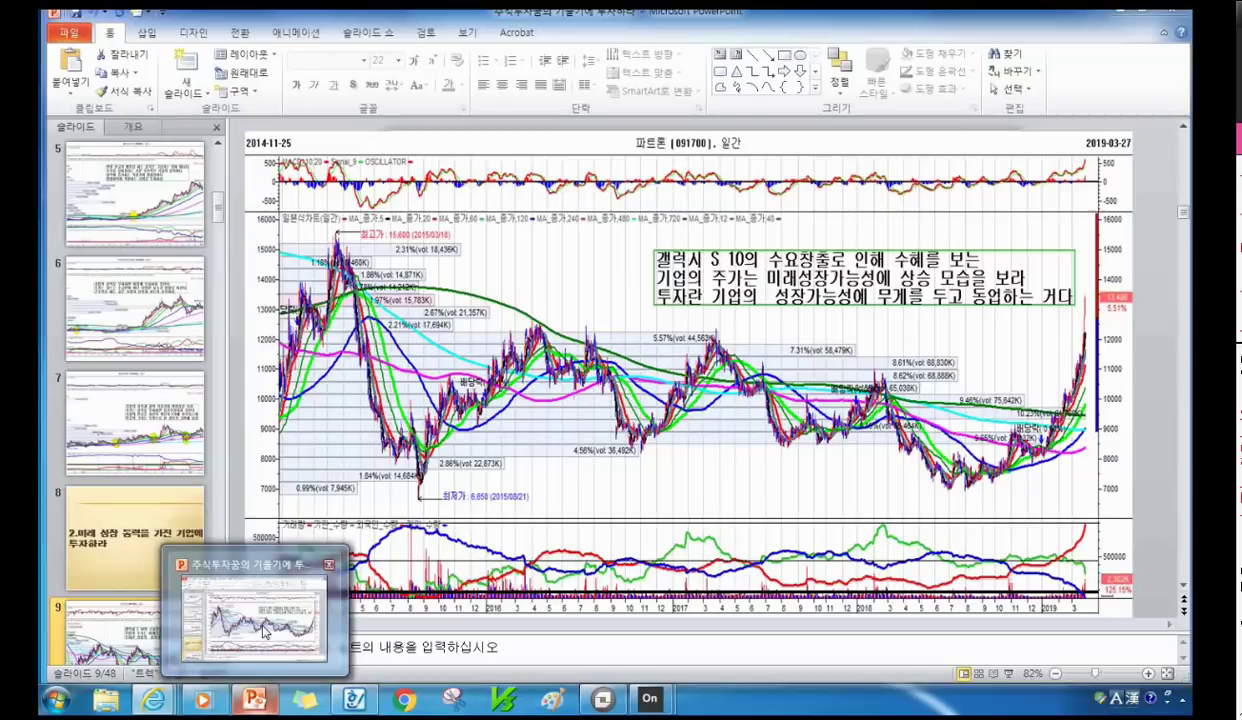
pyautogui.click(697, 358)
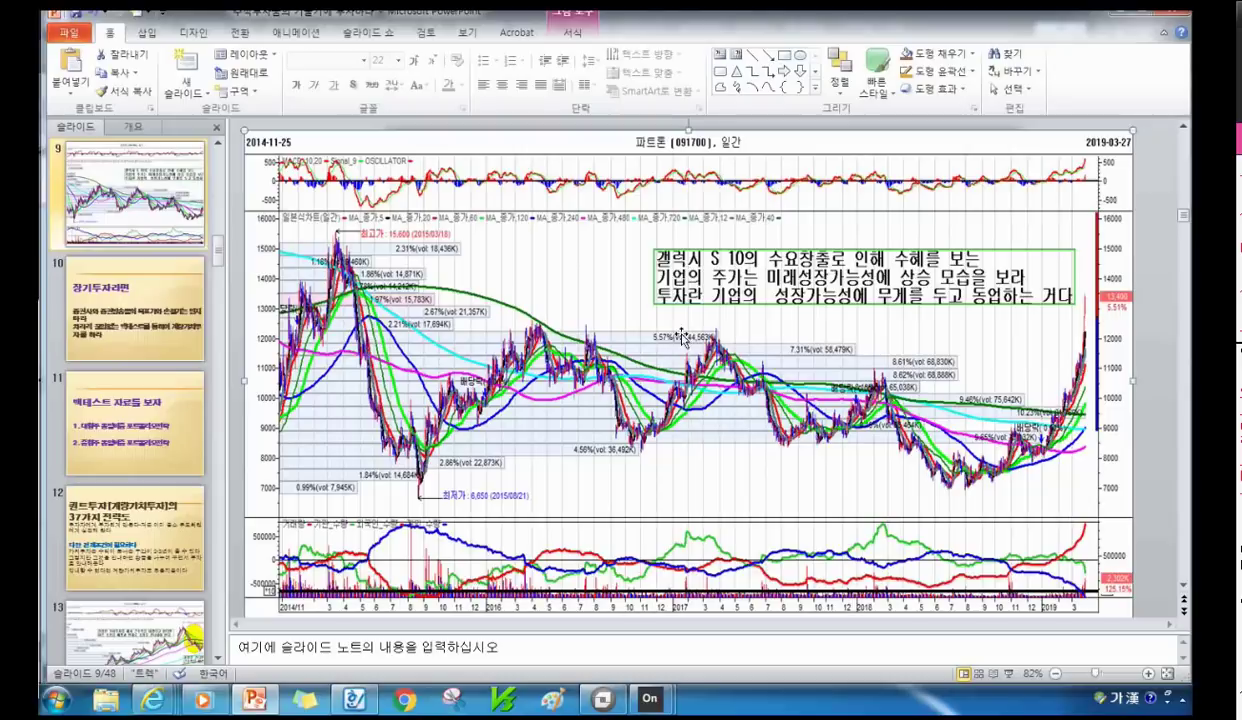
pyautogui.moveTo(669, 335); pyautogui.dragTo(692, 337)
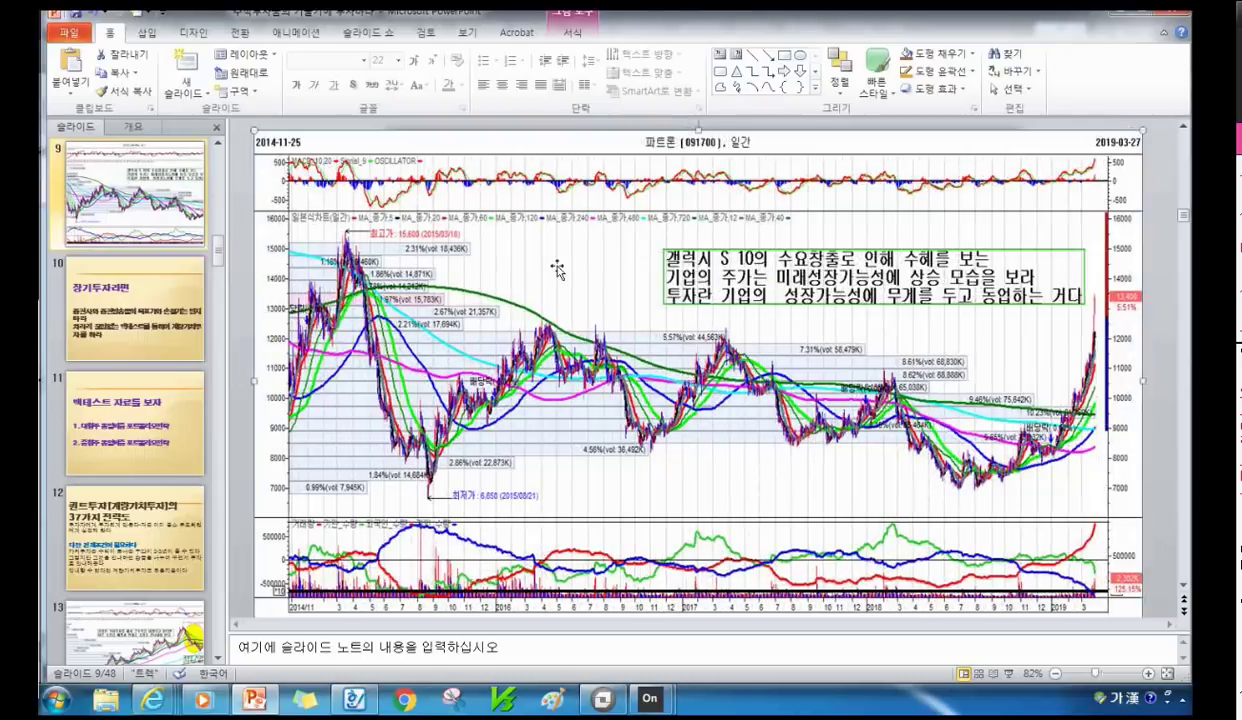
# - Advance past the long-term investing slide to slide 11, "백테스트 자료를 보자"
pyautogui.scroll(-1, 557, 270)
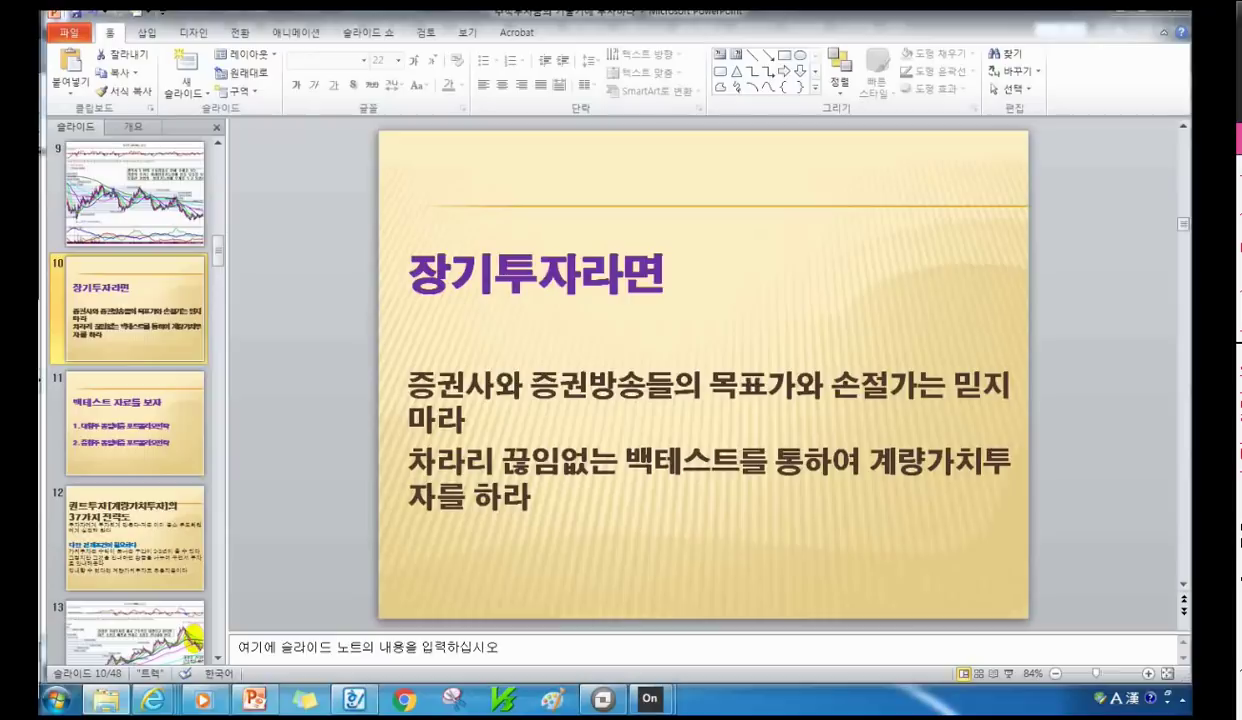
pyautogui.click(174, 428)
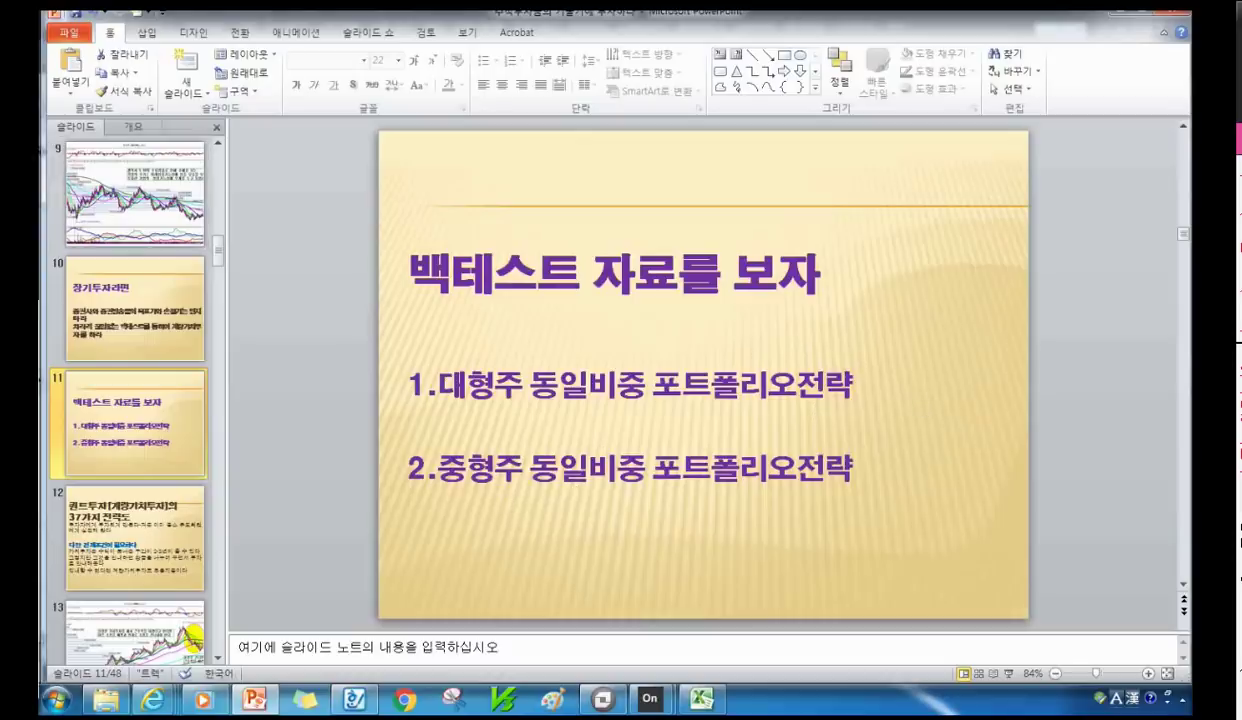
# - Switch to the Excel backtest workbook and review the 코스피100위 sheet from its first stocks down to the yearly balance and return rows
pyautogui.click(701, 698)
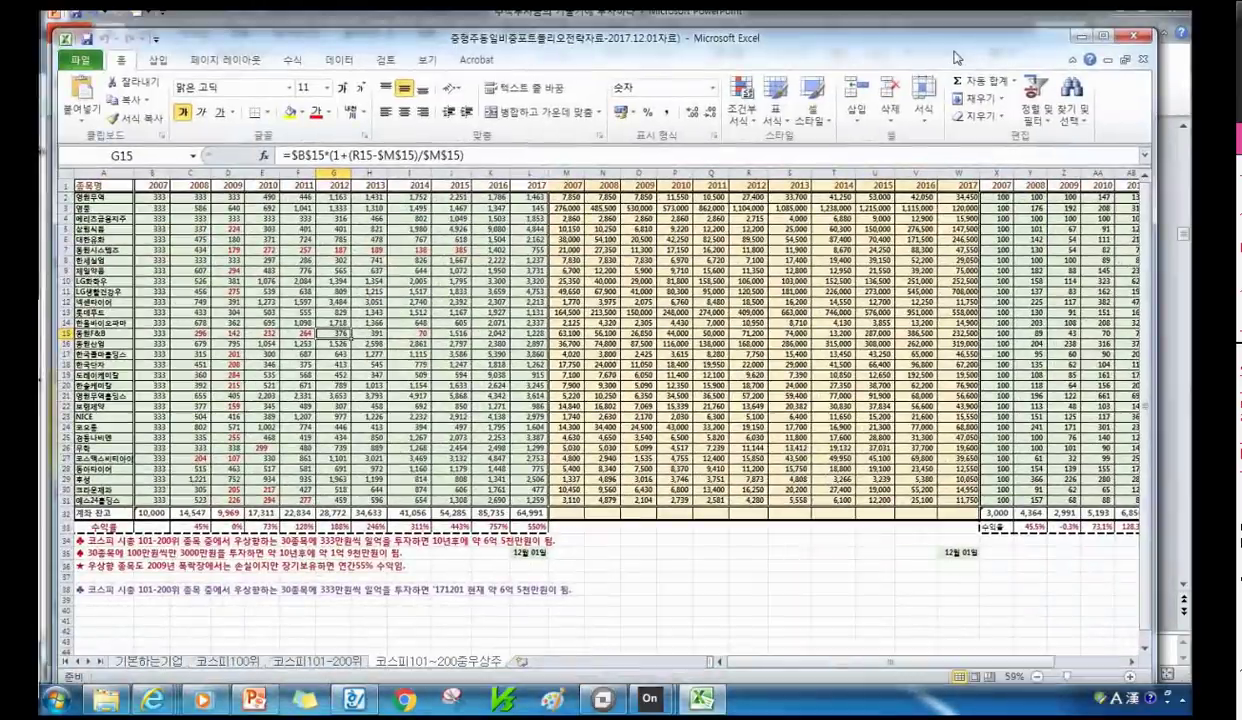
pyautogui.click(226, 660)
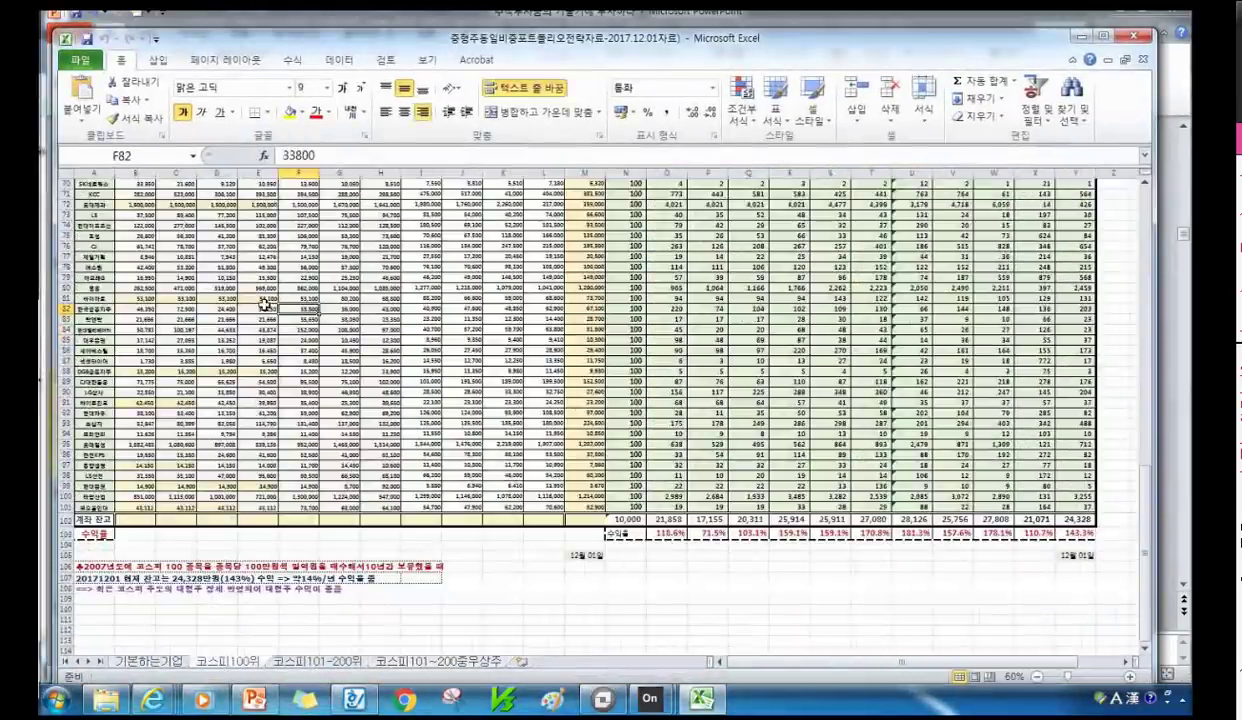
pyautogui.click(382, 392)
pyautogui.scroll(5, 398, 383)
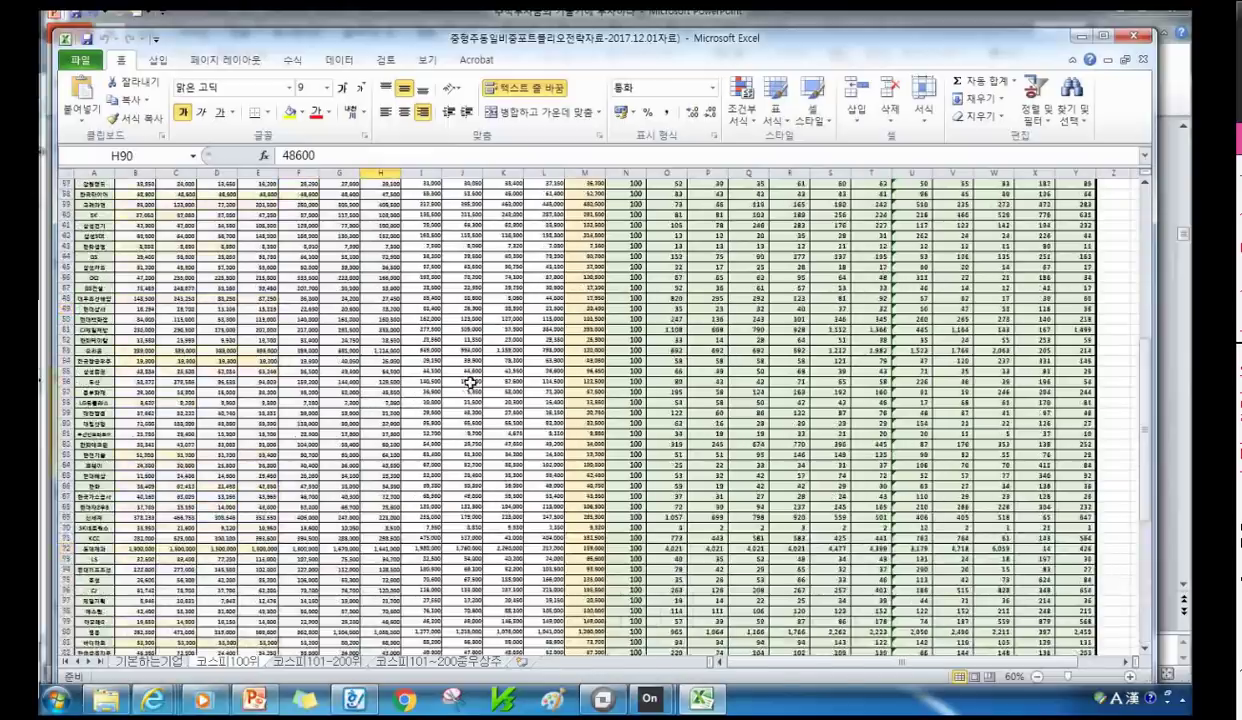
pyautogui.scroll(18, 188, 280)
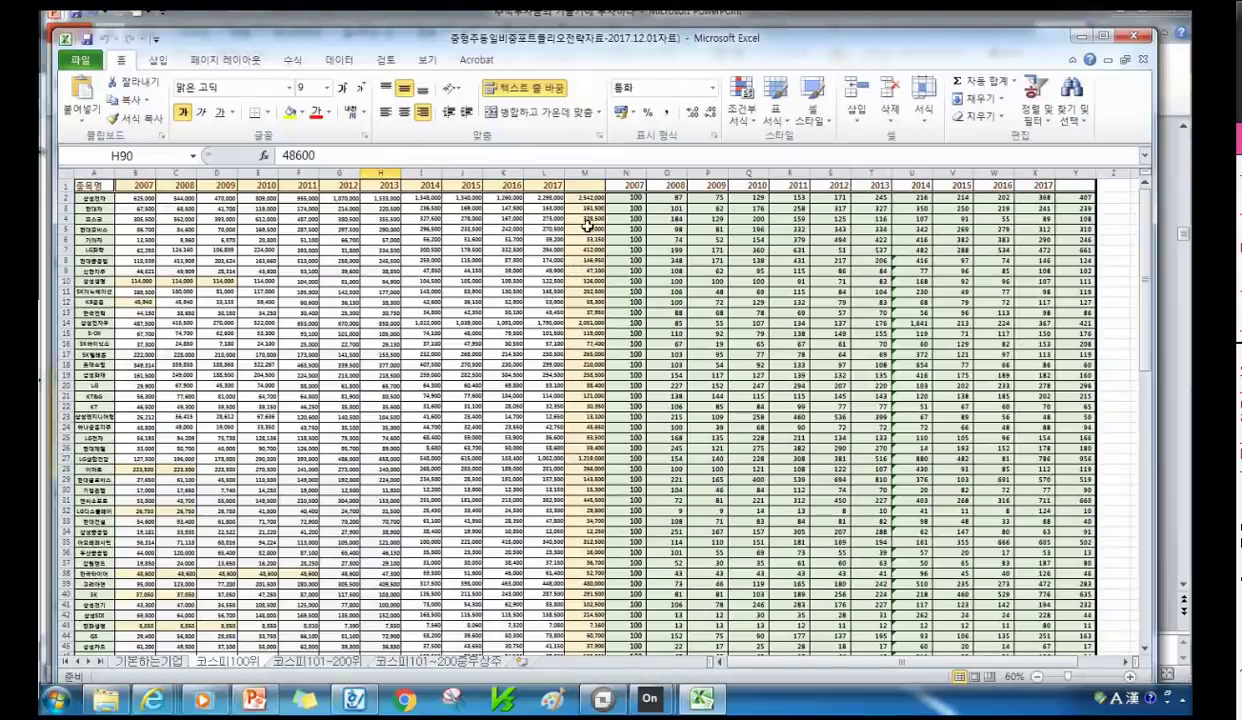
pyautogui.scroll(-16, 570, 320)
pyautogui.scroll(-6, 565, 366)
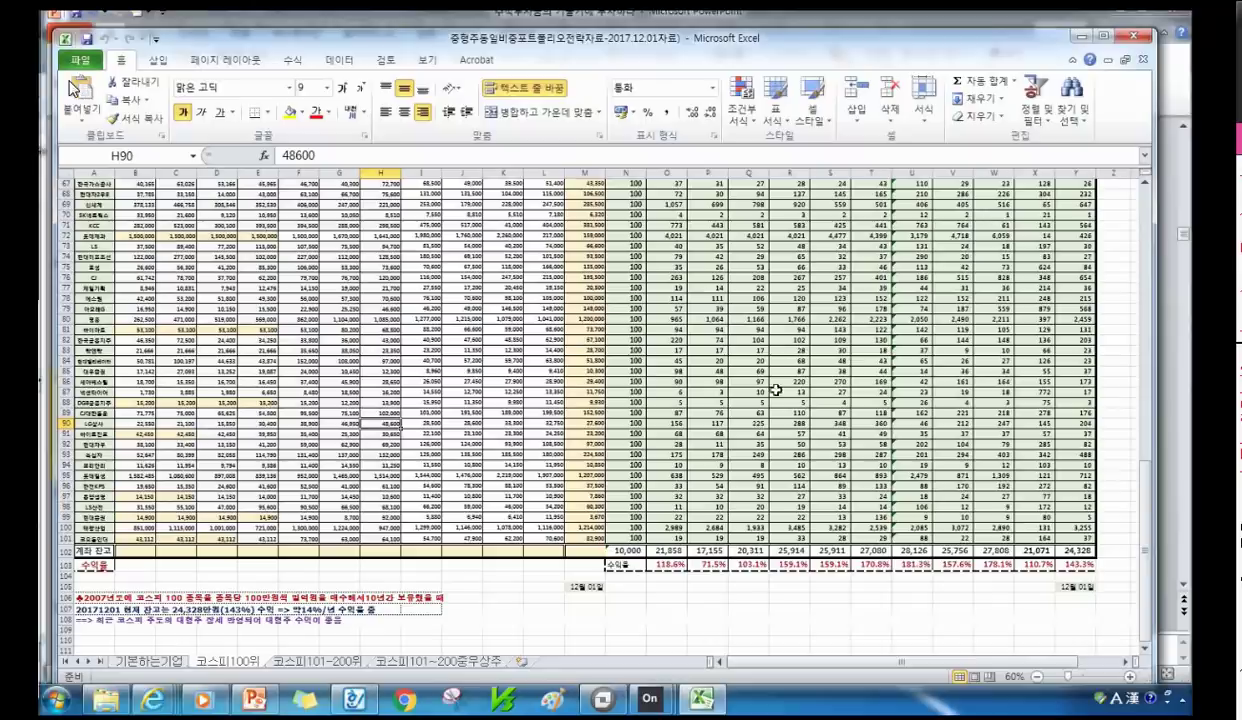
# - Open the 코스피101~200위 sheet and examine its yearly account balance and return rows
pyautogui.click(318, 661)
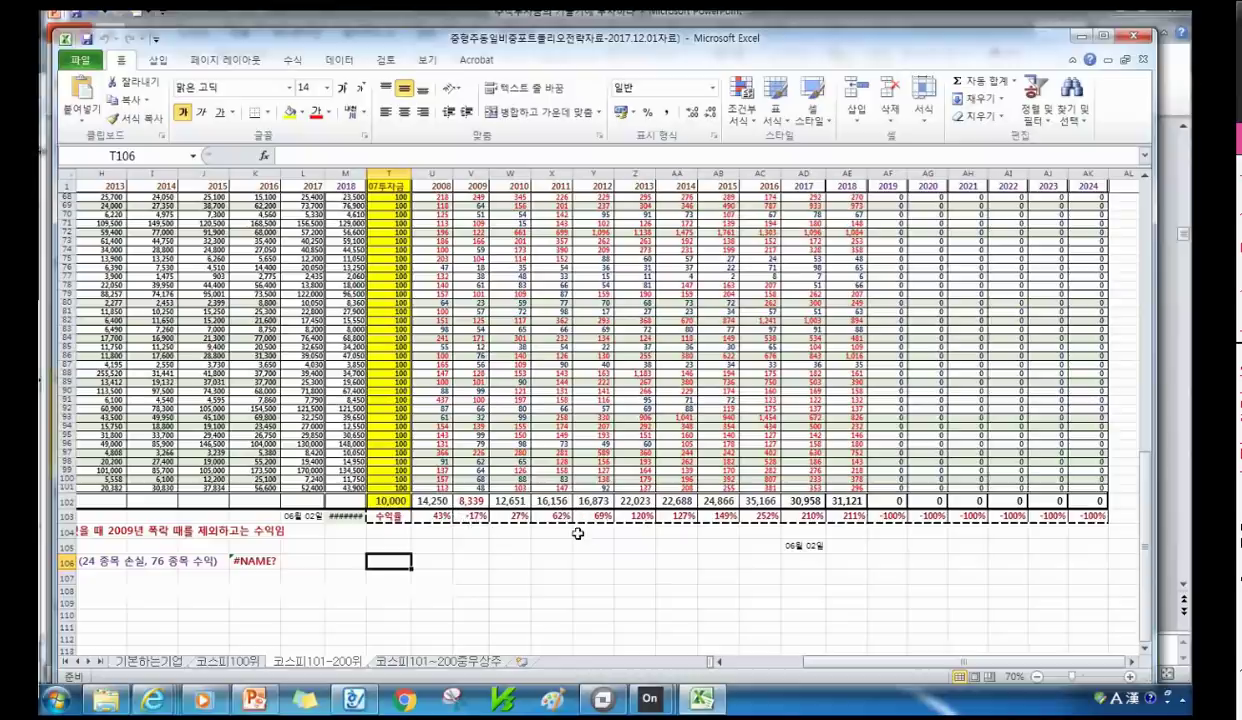
pyautogui.scroll(1, 929, 416)
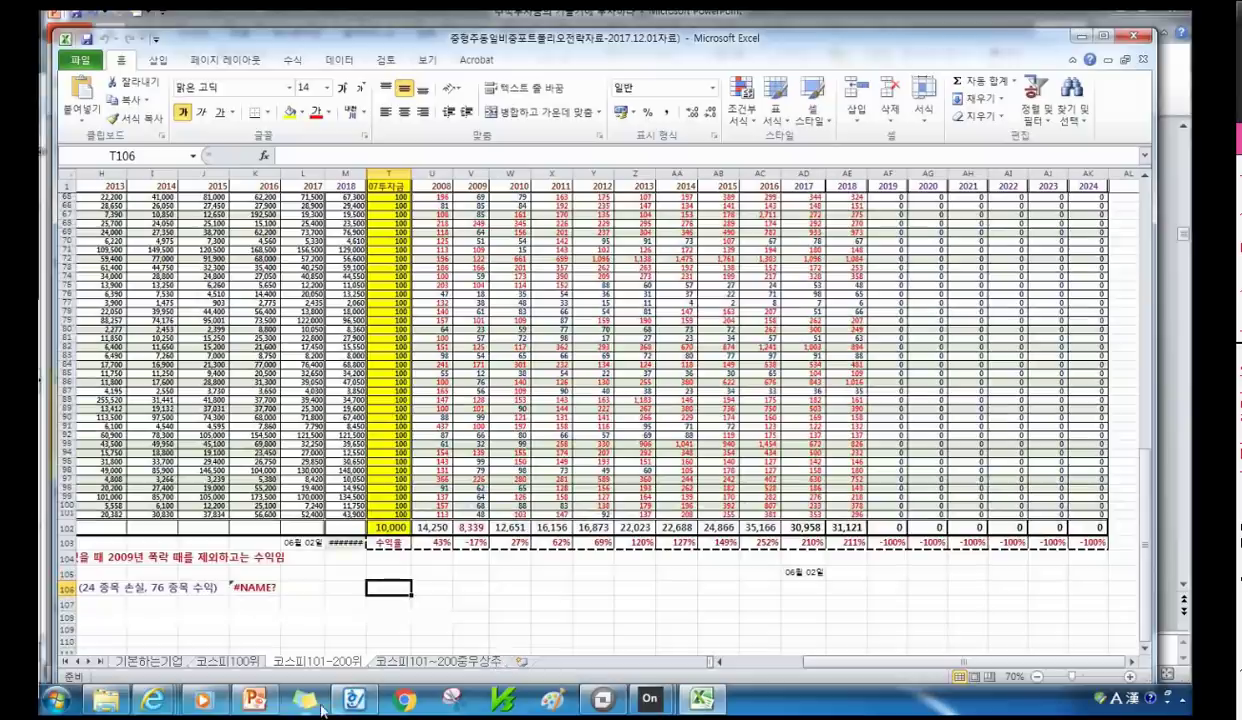
# - Switch back to the PowerPoint presentation and show slide 12 on the 37 quant investing strategies
pyautogui.click(255, 698)
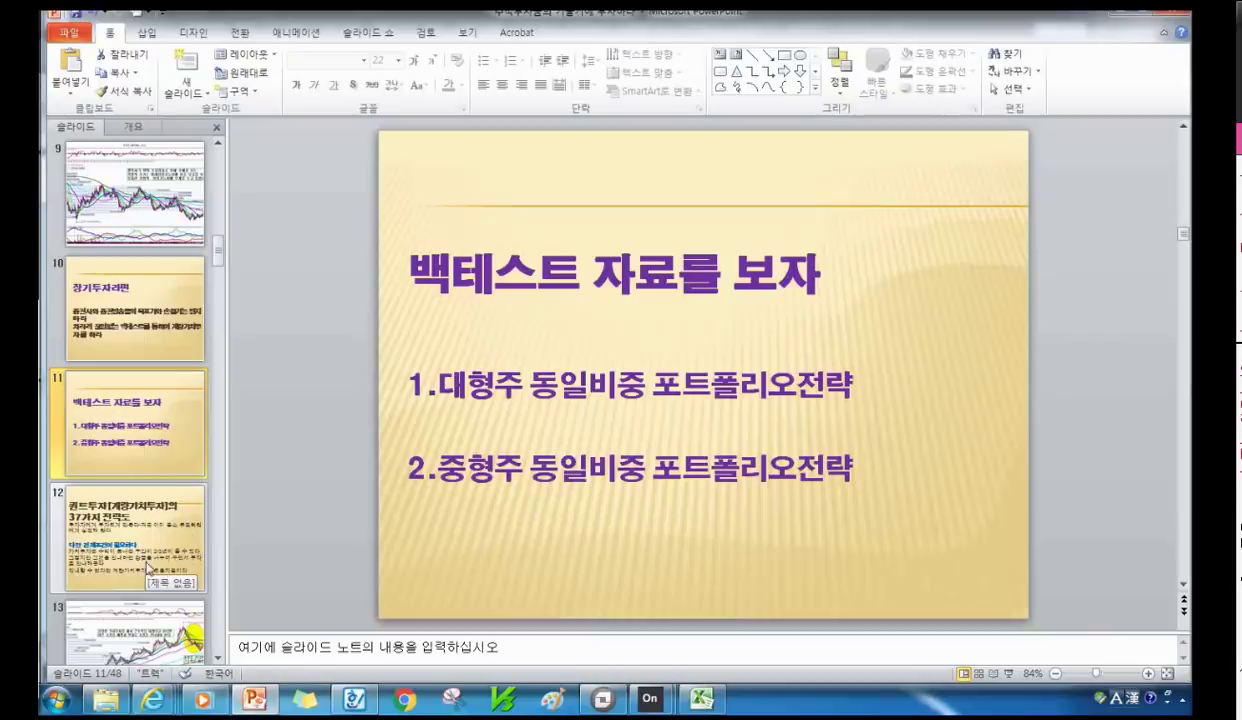
pyautogui.click(136, 540)
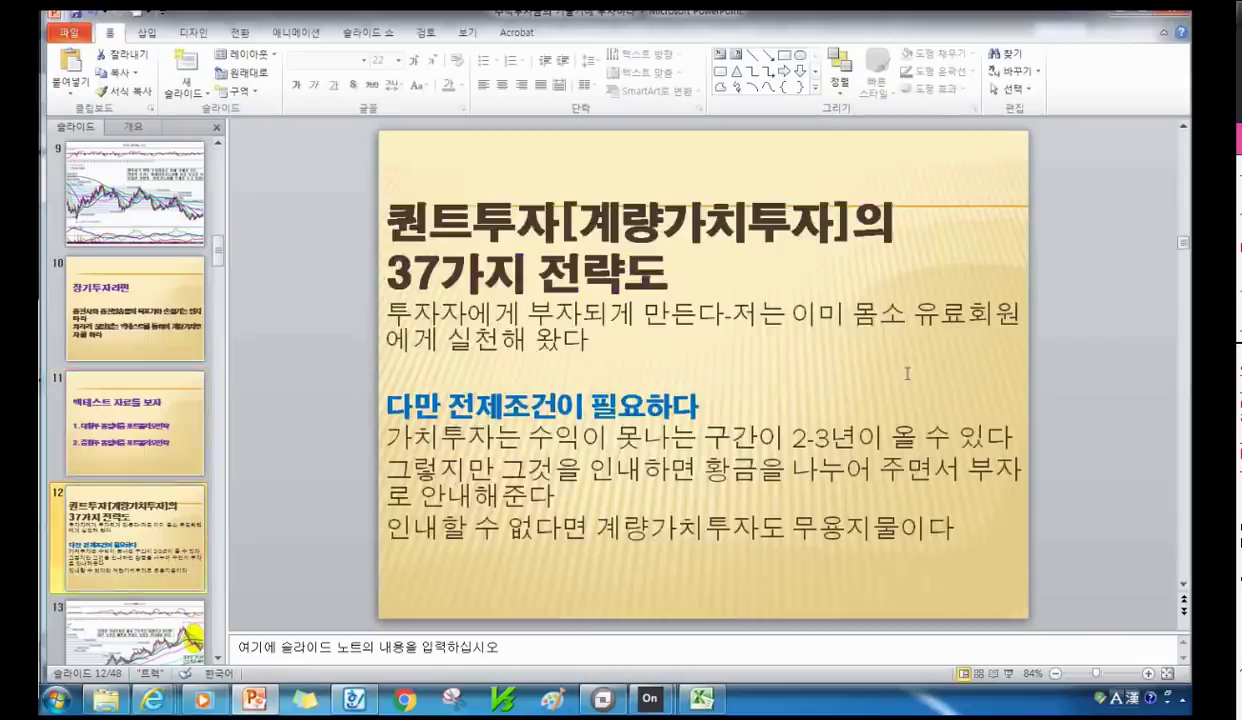